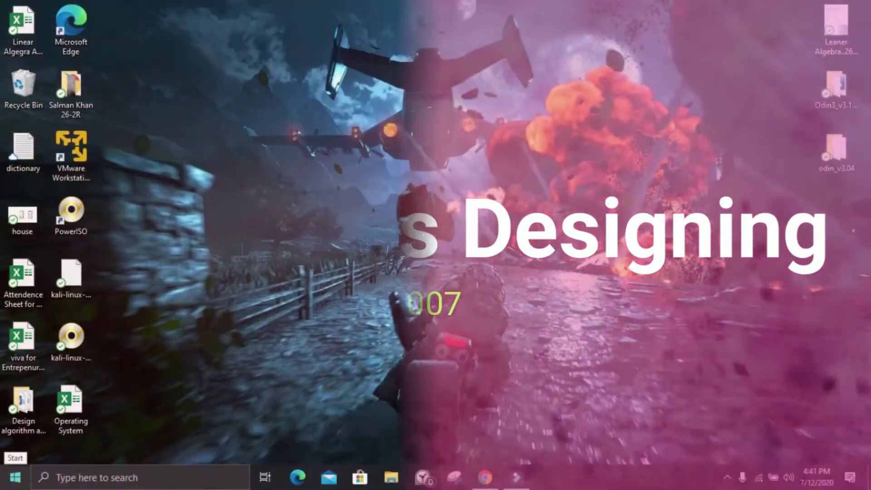
Step: Launch Adobe Photoshop 2020 from the Windows Start menu's app list
click(15, 477)
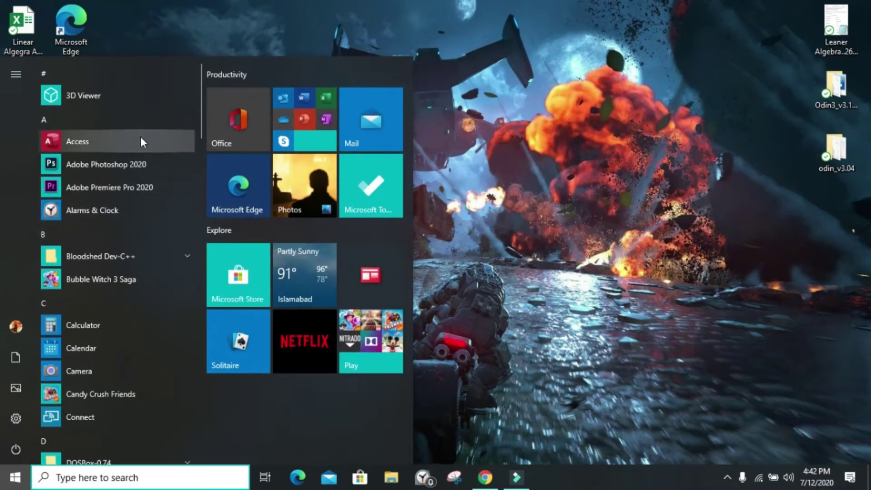
click(126, 165)
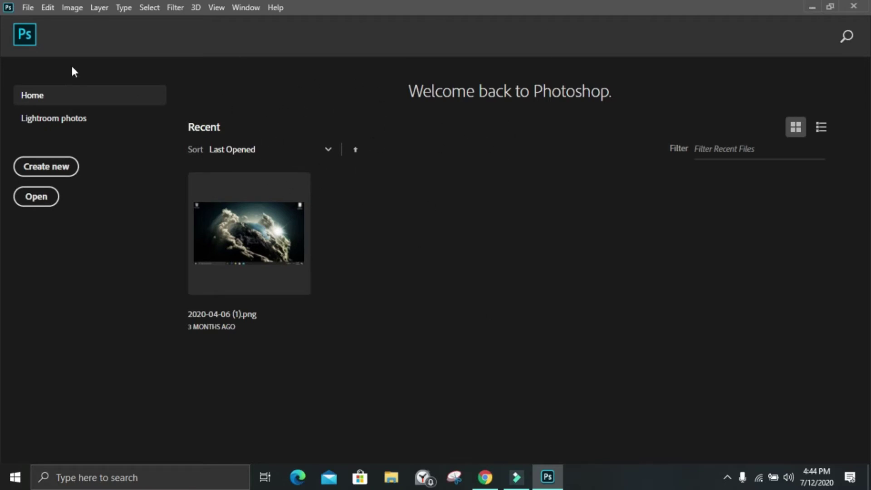
Step: Set up a new 7×5 inch, 300 ppi document named z007 from File > New
click(25, 9)
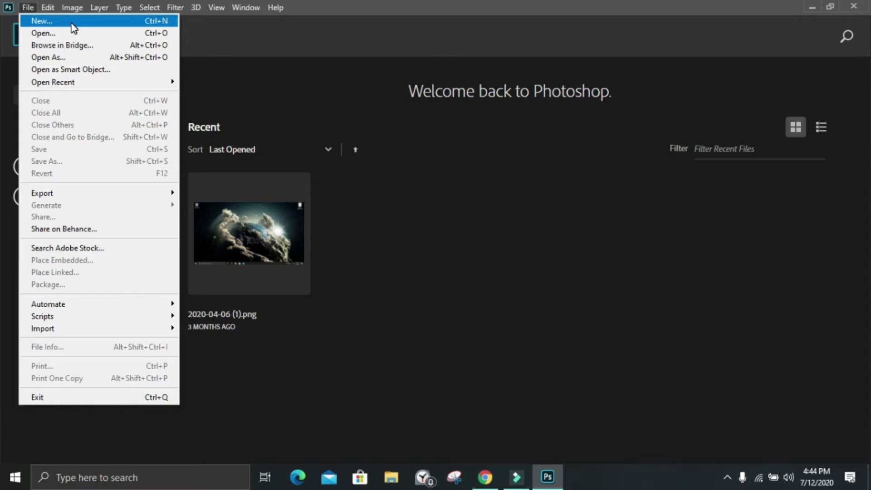
click(72, 25)
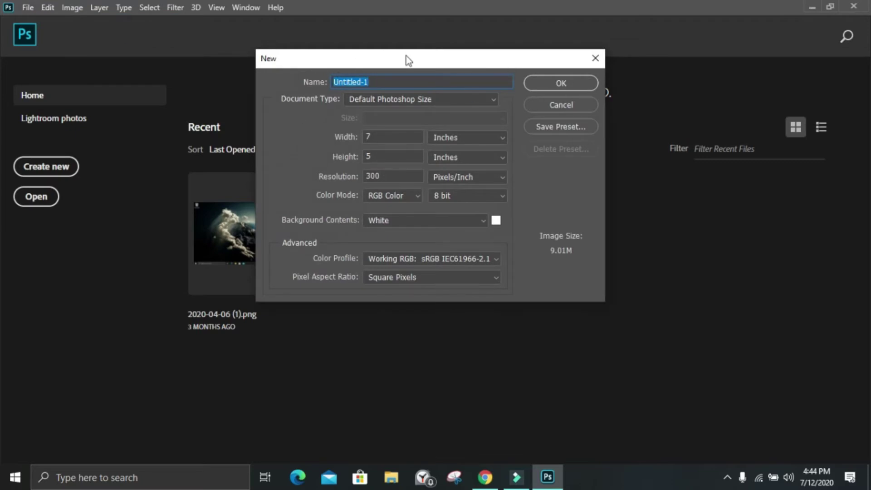
drag(409, 59, 391, 62)
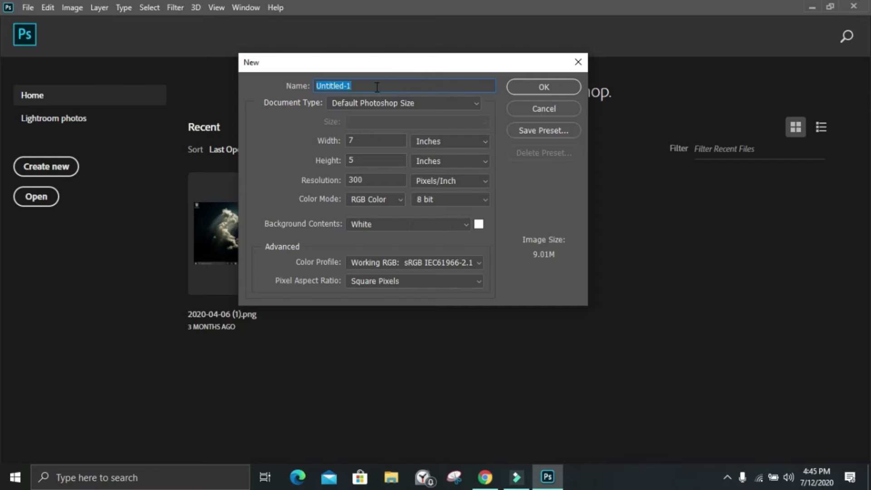
key(BackSpace)
text(z)
text(007)
Step: Create the z007 document and zoom in until its white canvas fills the window
click(538, 88)
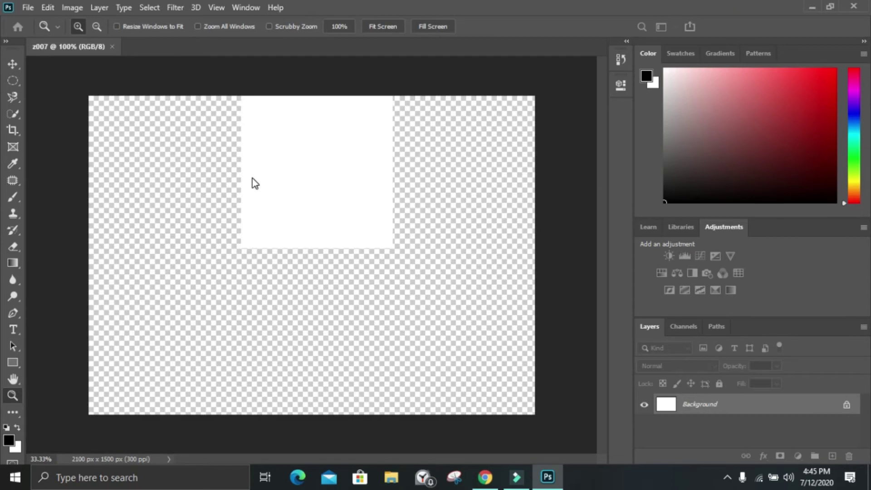
drag(165, 137, 213, 175)
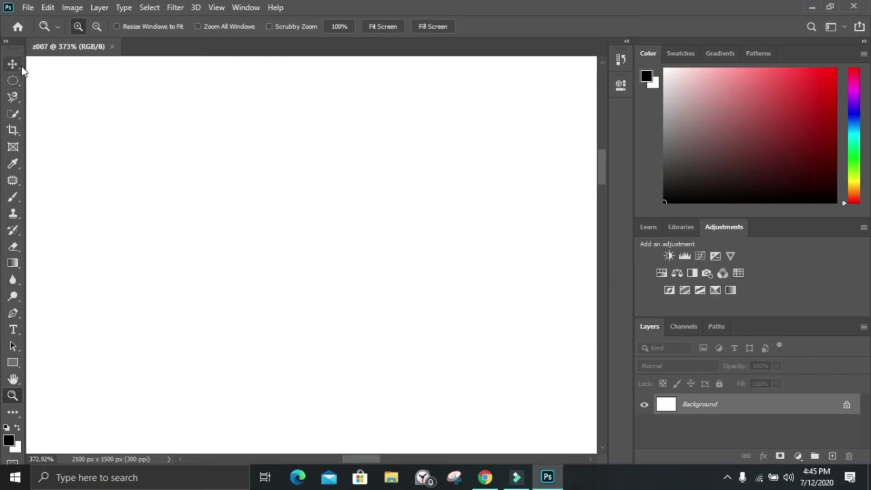
Step: Toggle the Tools panel between two and one columns, then float it over the canvas
click(5, 41)
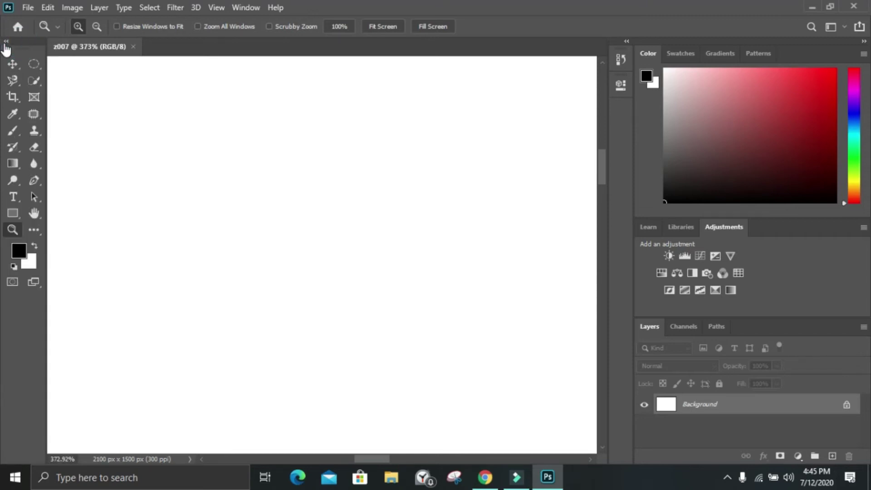
click(6, 47)
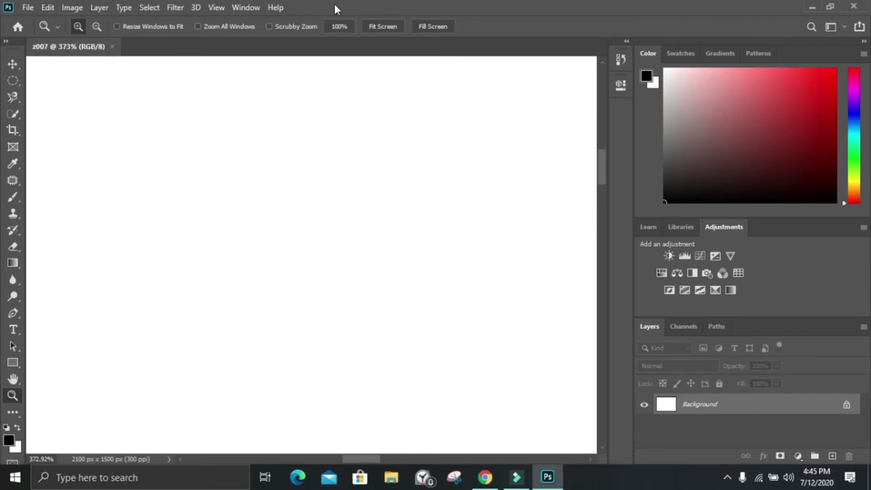
click(333, 19)
click(6, 42)
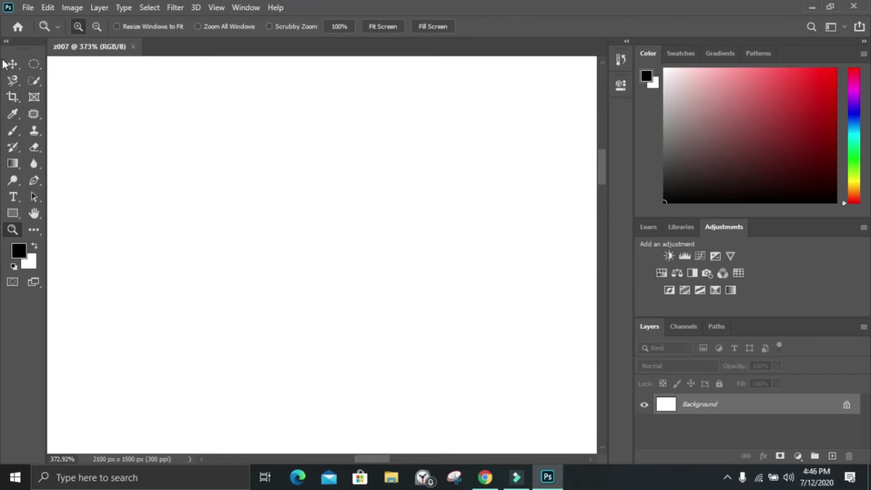
click(6, 41)
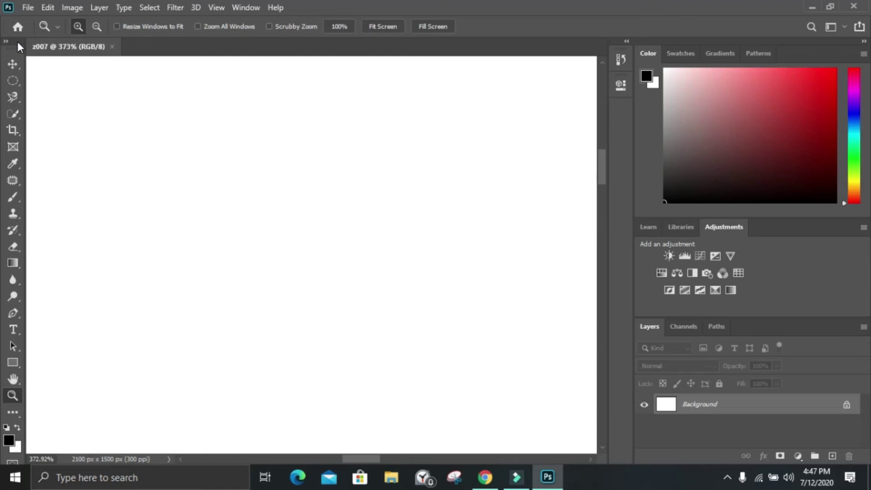
drag(17, 41, 148, 62)
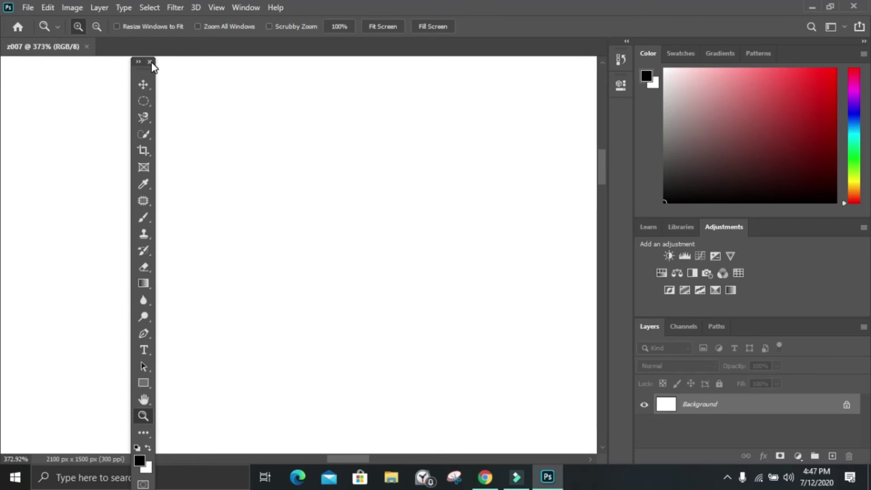
Step: Close the floating Tools panel, then float and close the right-hand panel group
click(148, 62)
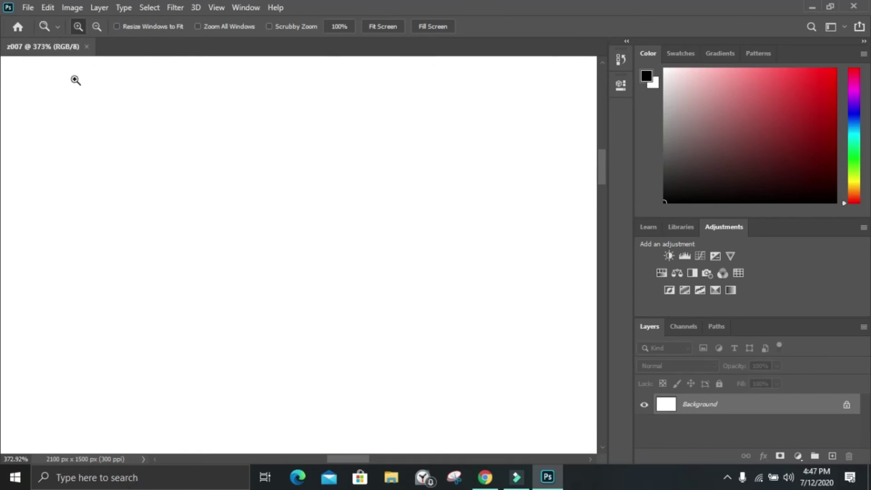
click(800, 45)
drag(845, 45, 722, 64)
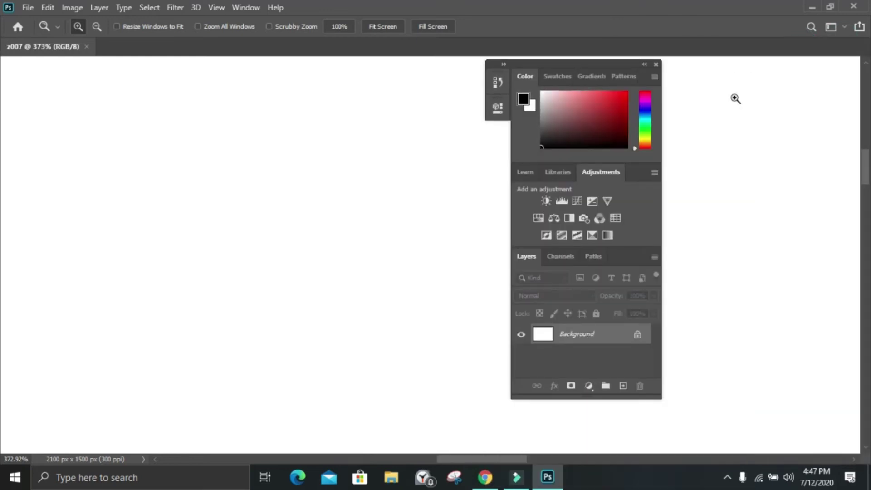
click(655, 64)
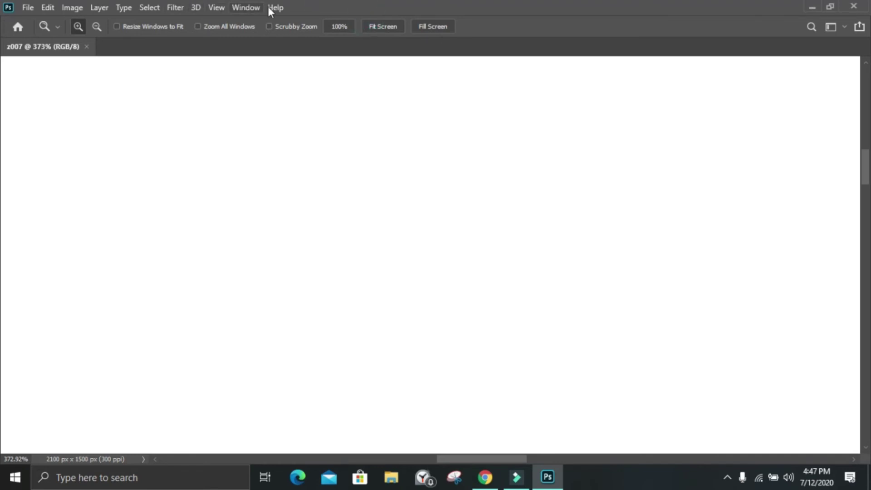
Step: Reset the workspace to Essentials via Window > Workspace > Reset Essentials
click(253, 8)
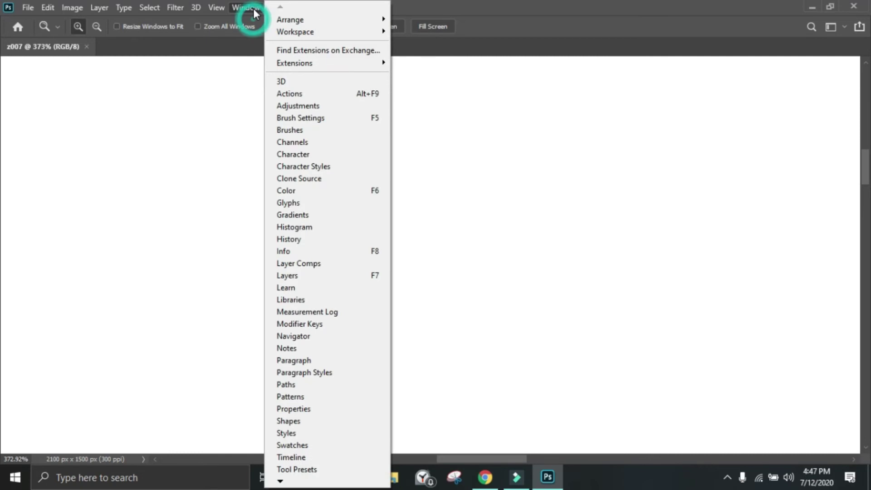
mouse_move(295, 32)
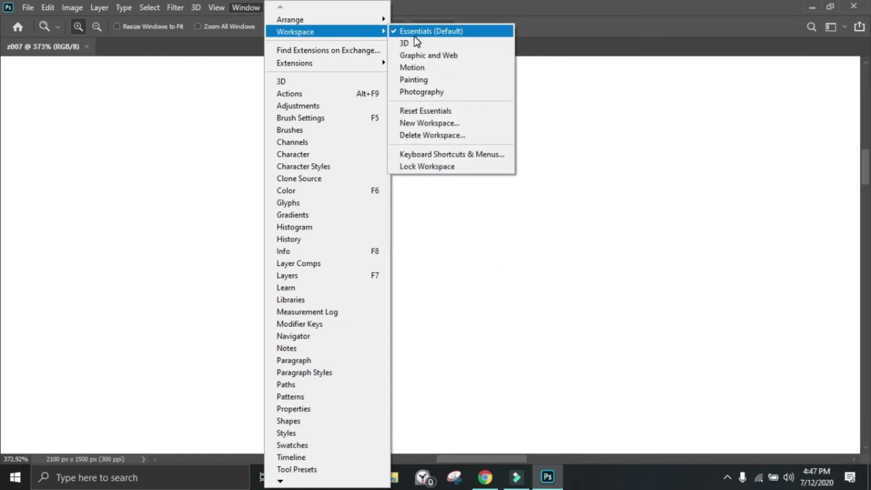
click(430, 113)
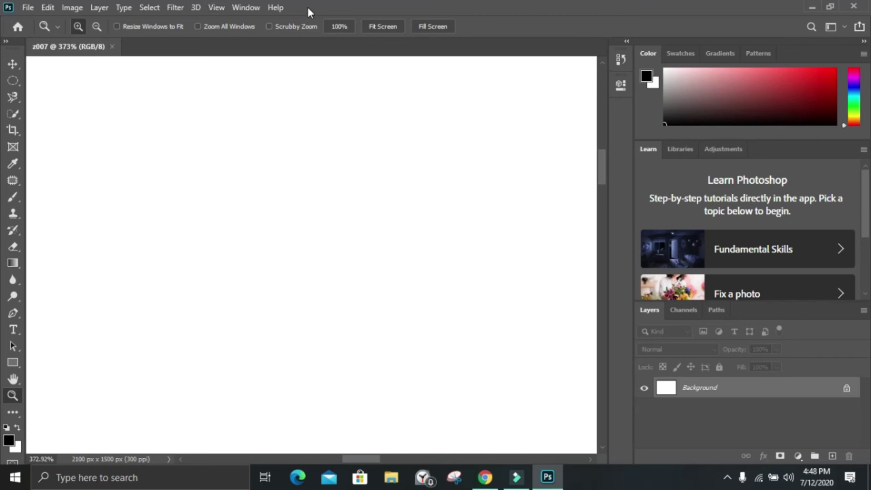
click(6, 42)
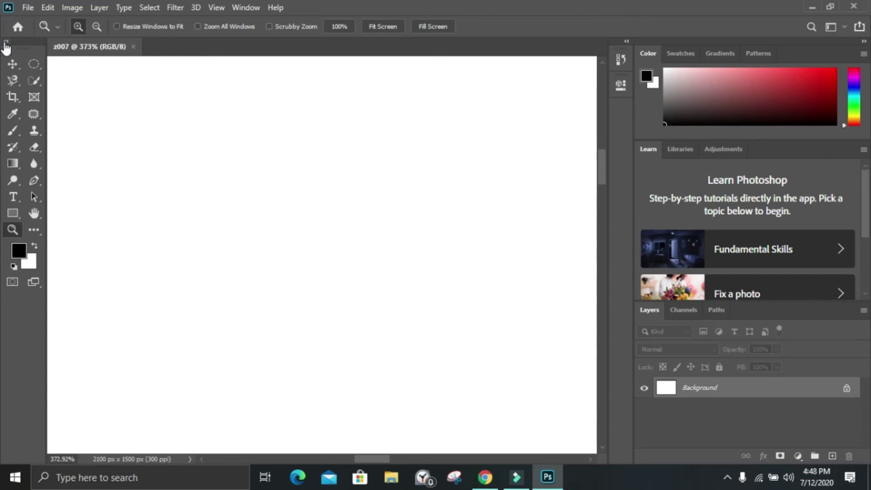
click(6, 42)
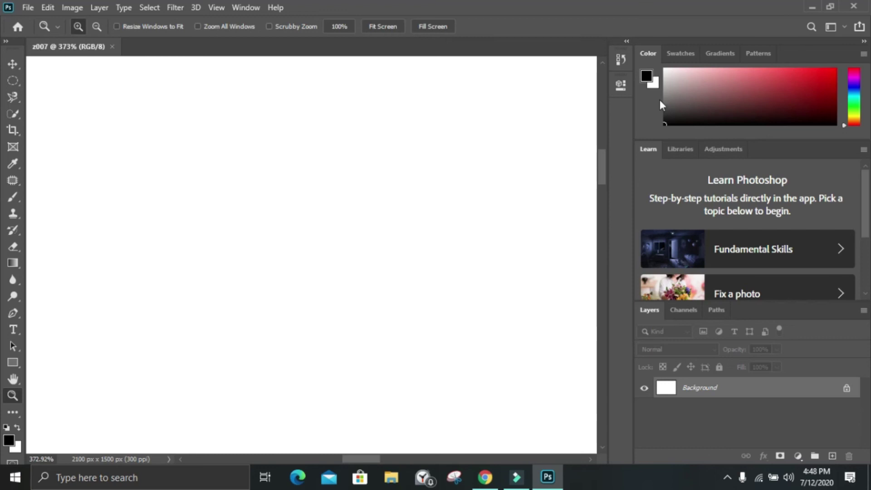
click(242, 4)
mouse_move(296, 32)
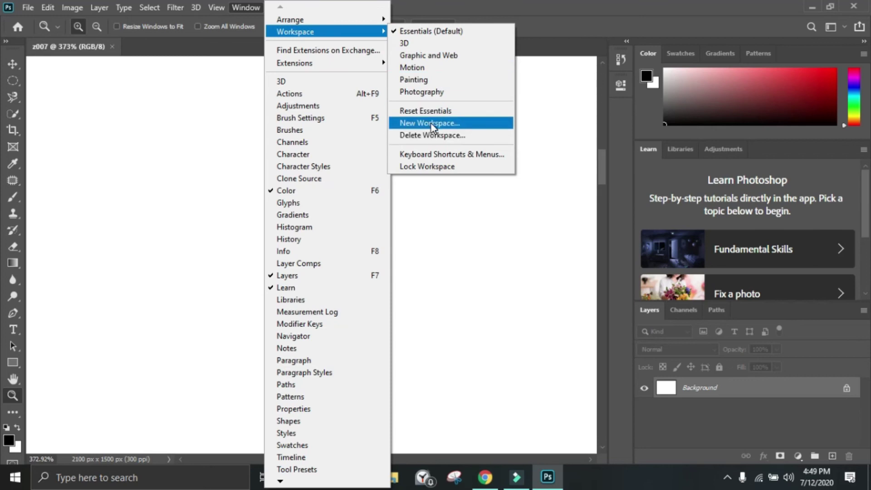
click(129, 131)
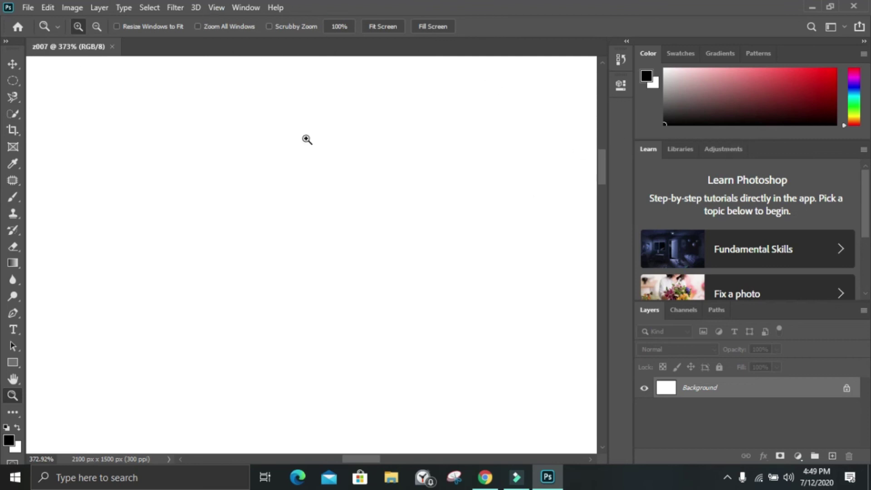
click(247, 7)
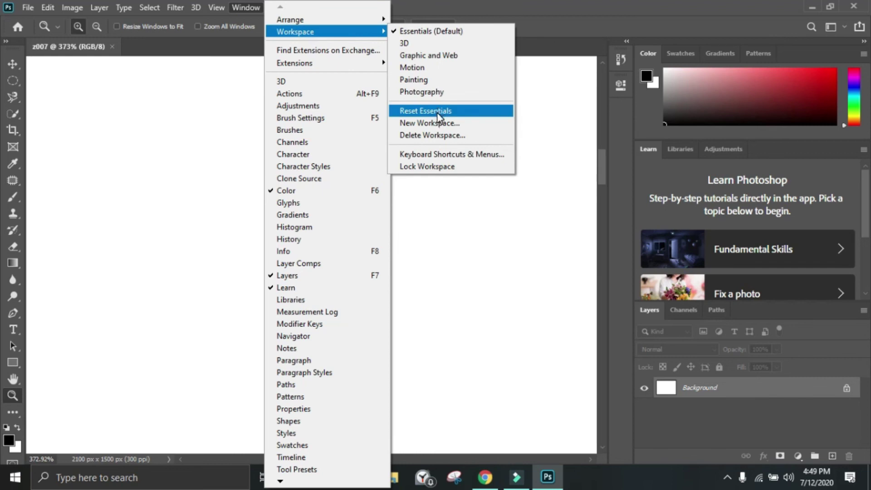
click(53, 162)
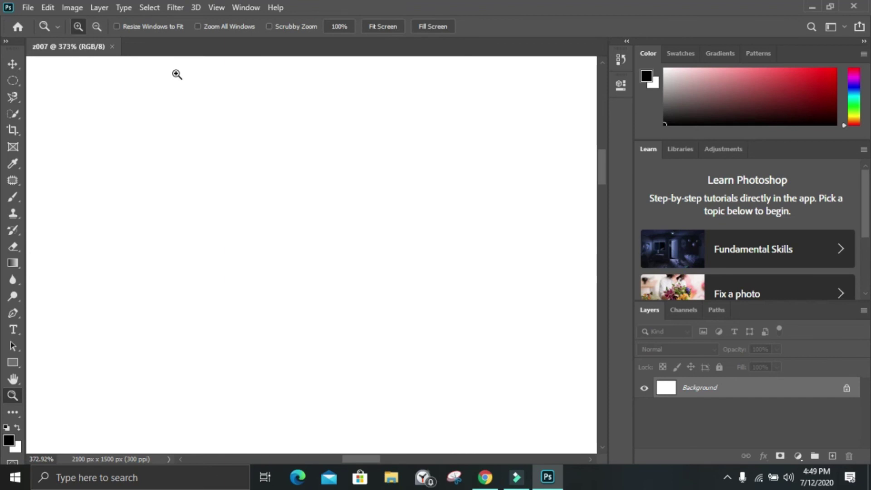